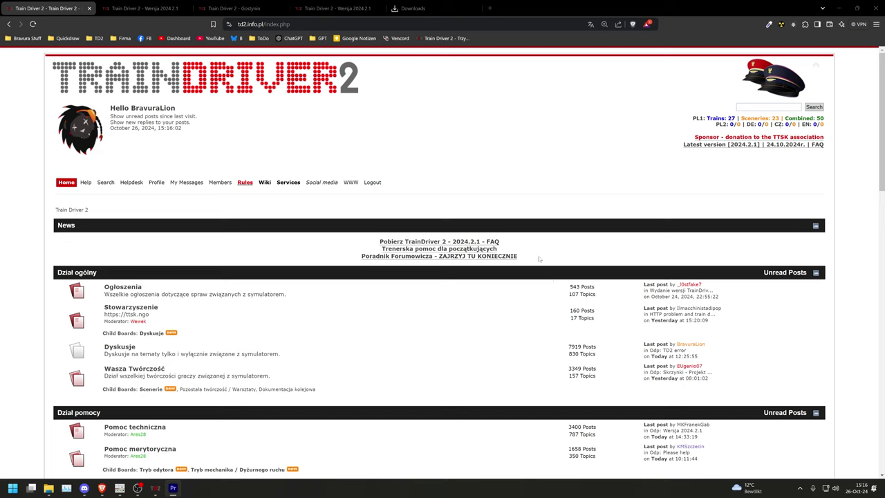
Step: Download the launcher installer td2-setup.exe from the forum's announcement of version 2024.2.1
click(539, 260)
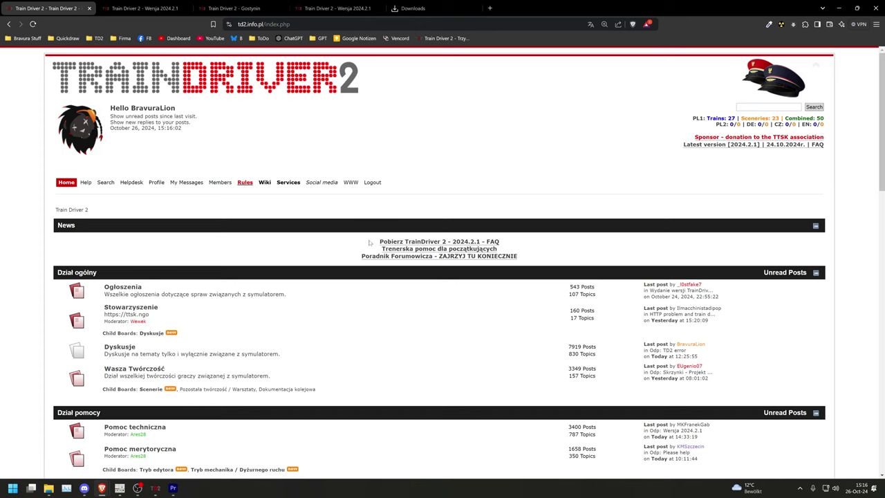
drag(379, 242, 500, 244)
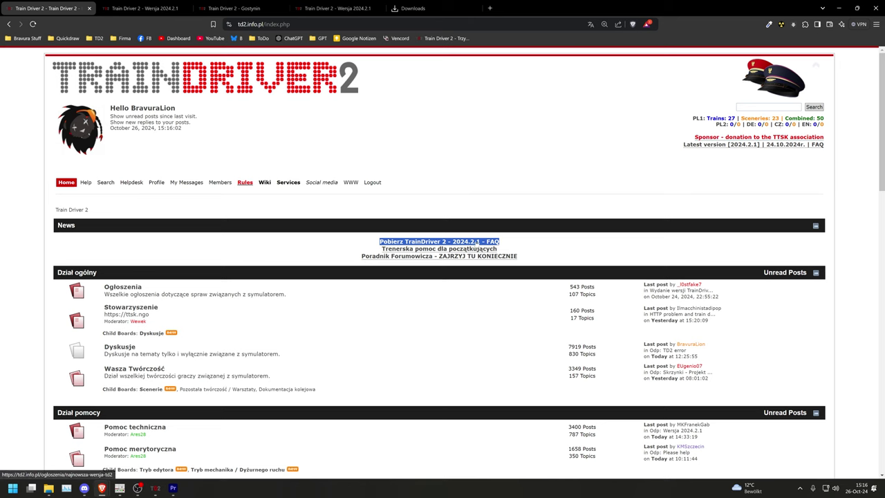
click(477, 242)
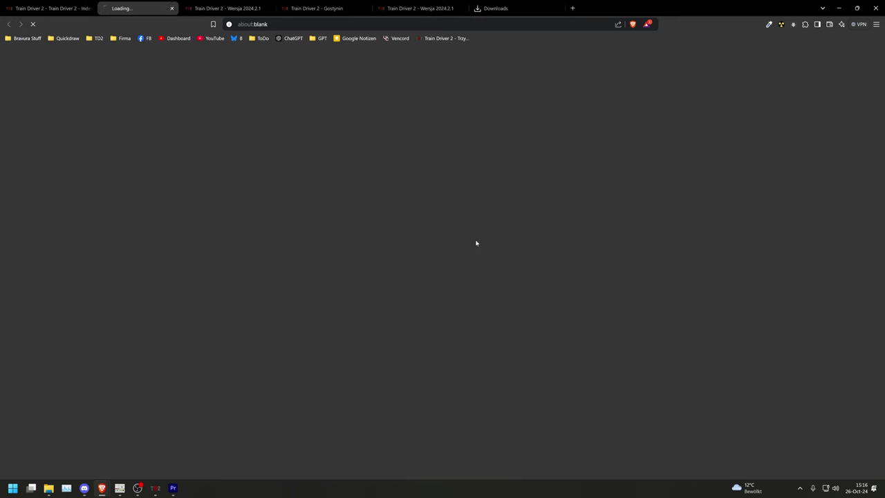
scroll(476, 243, down, 2)
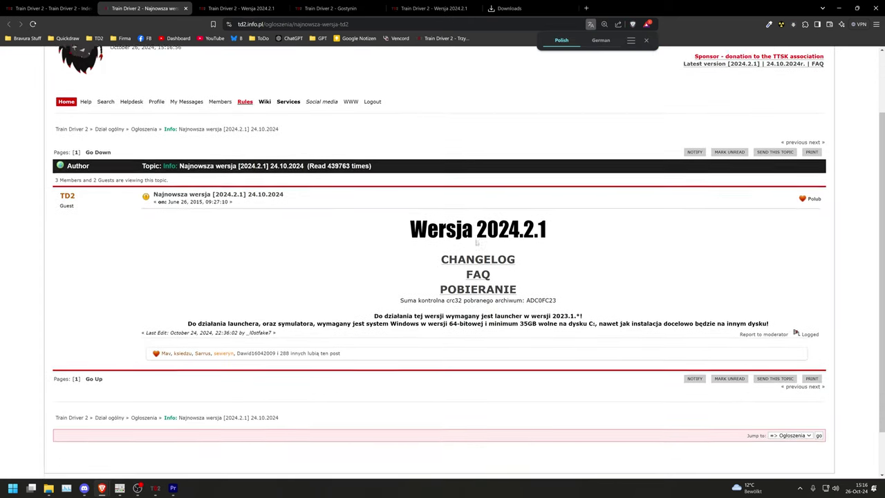
drag(430, 253, 527, 256)
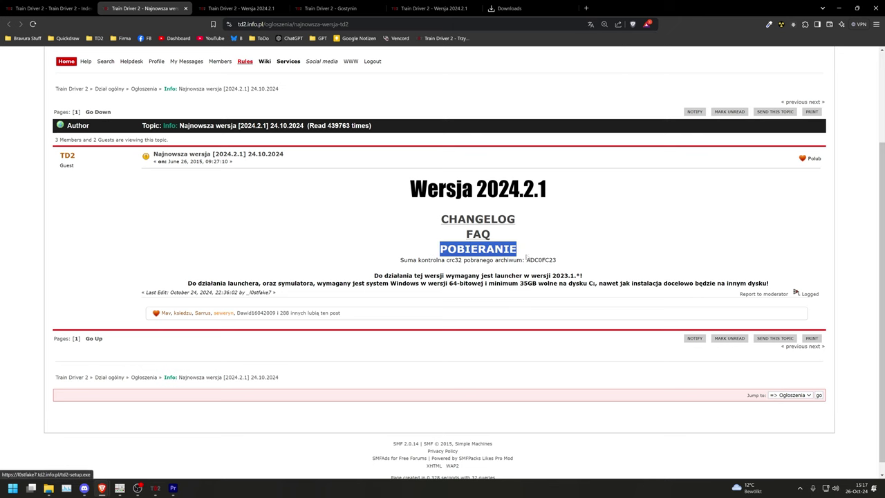
click(489, 252)
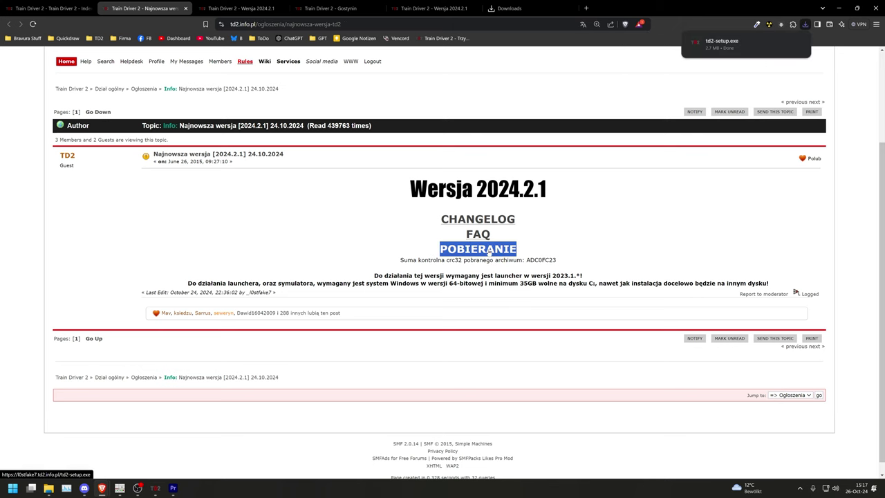
Step: Run the downloaded td2-setup.exe, allowing it past the Windows SmartScreen block
click(716, 48)
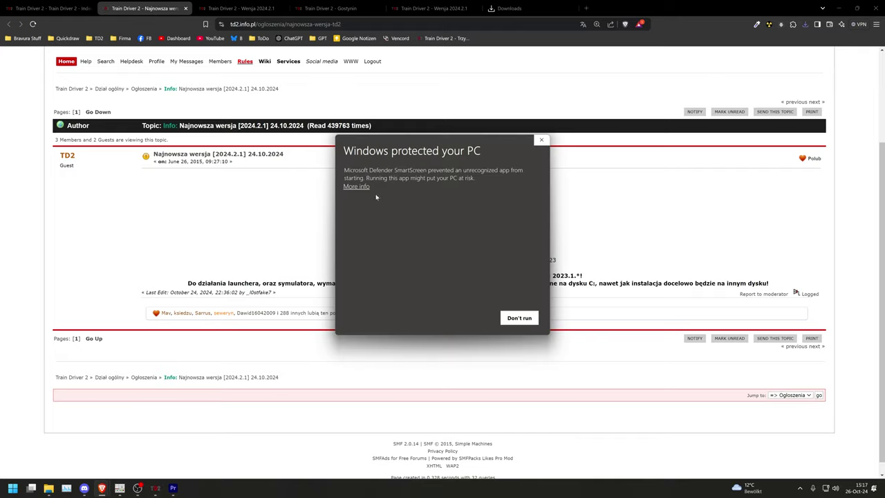
click(356, 187)
click(464, 320)
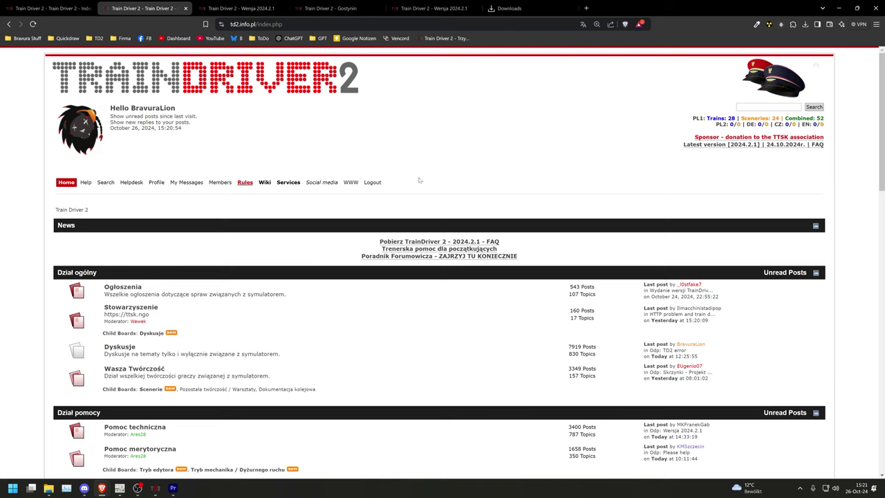
Step: Open the forum topic "[EN/DE] How to install the latest Version 2024.2.1 of TD2" in English Boards
scroll(419, 181, down, 7)
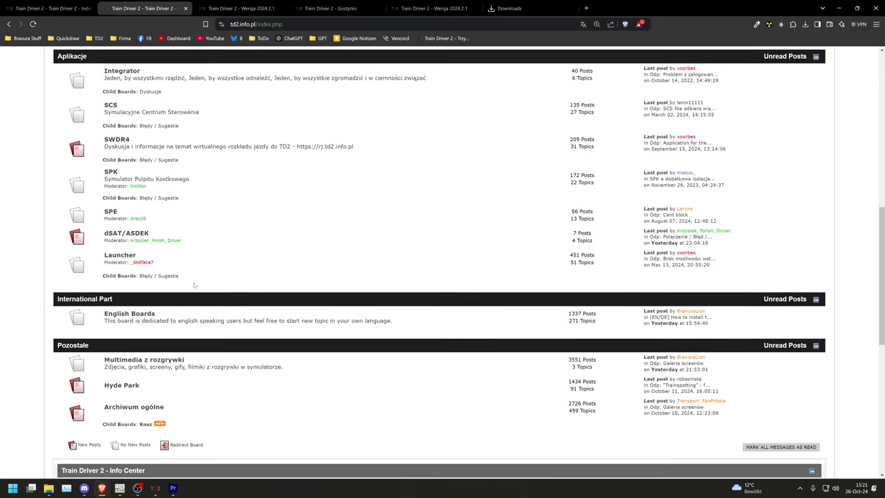
click(129, 315)
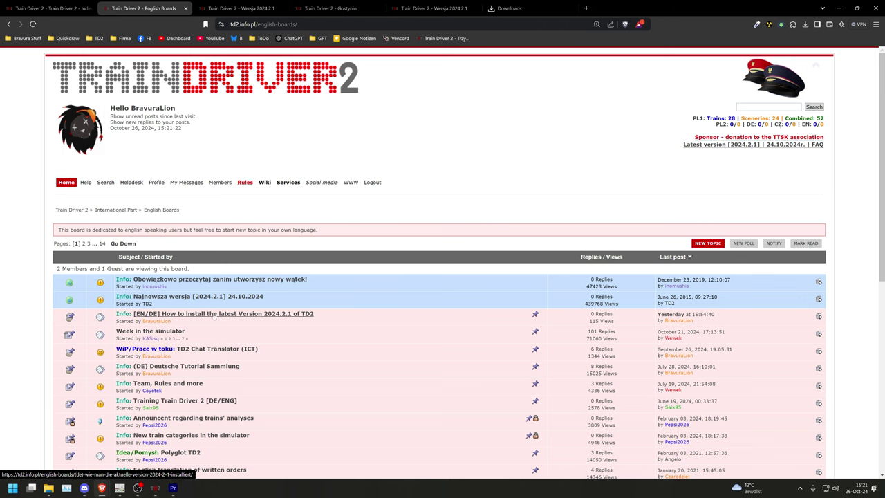
click(280, 314)
Step: Download the simulator archive 2024.2.1.7z through the topic's Google Drive link, accepting the download without a virus scan
scroll(280, 317, down, 3)
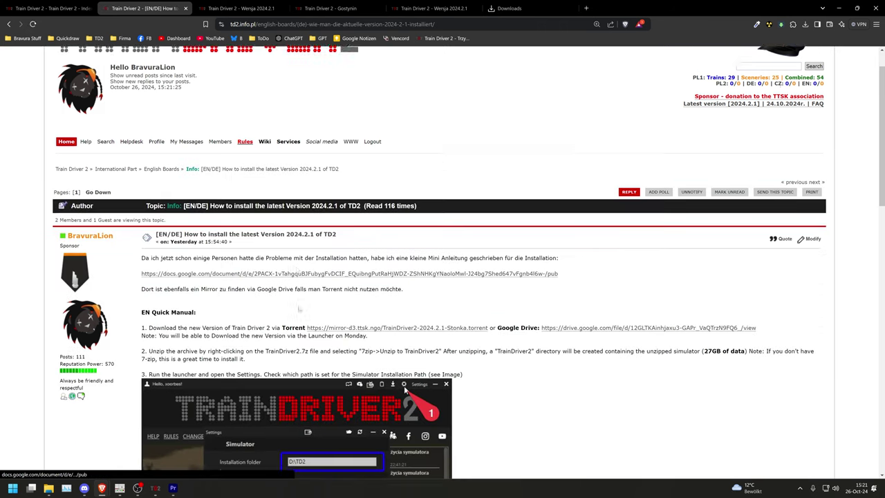
drag(282, 247, 757, 247)
click(746, 235)
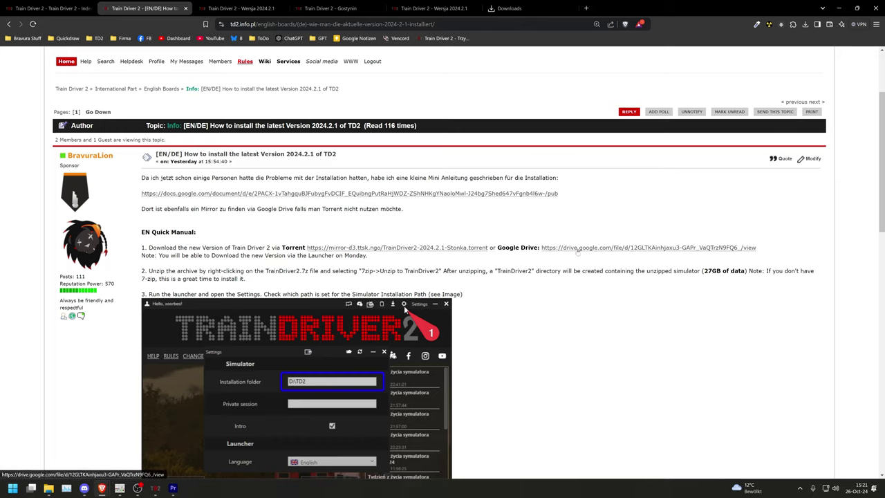
click(577, 249)
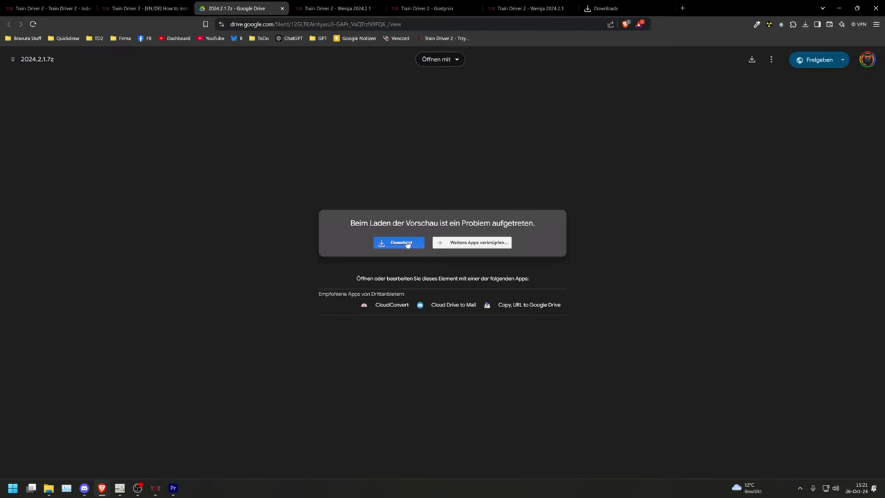
click(401, 242)
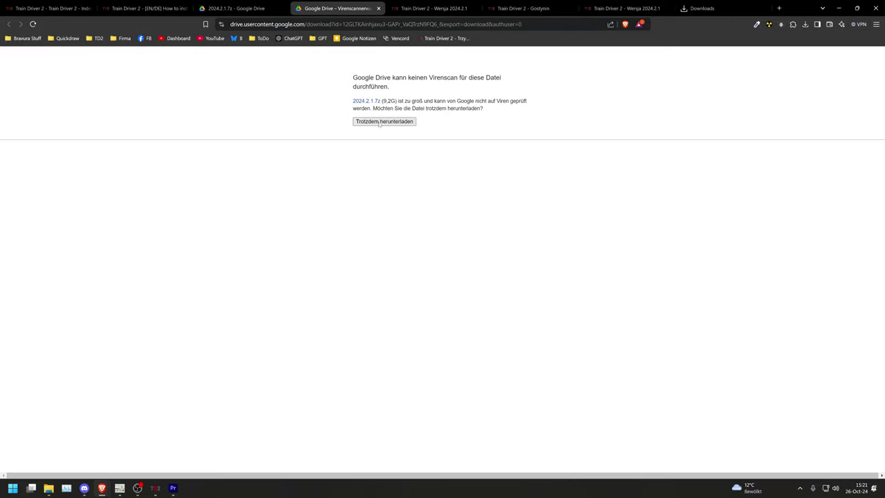
click(382, 122)
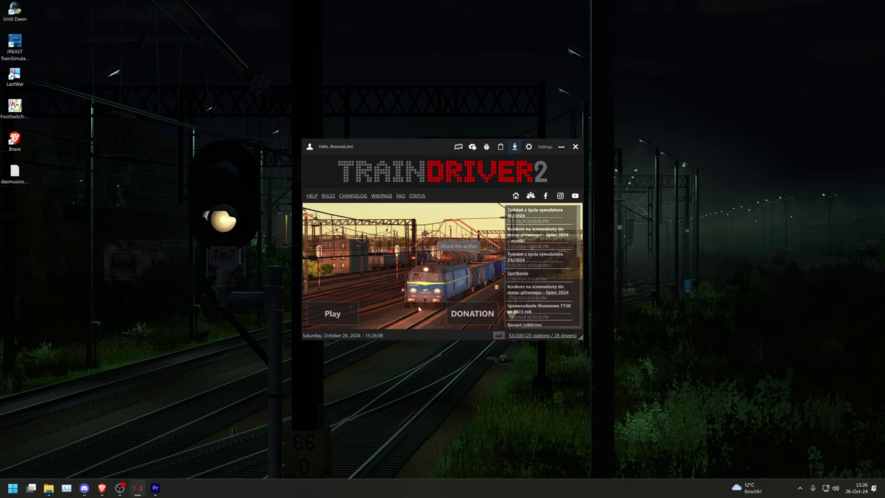
Step: Set the simulator installation folder to G:\Games\TTSK2 in the launcher settings
click(529, 146)
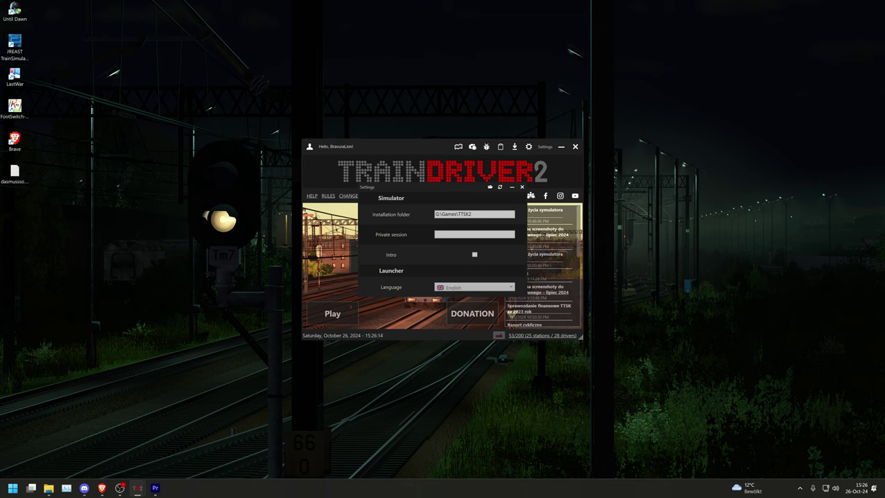
click(478, 214)
drag(457, 183, 627, 172)
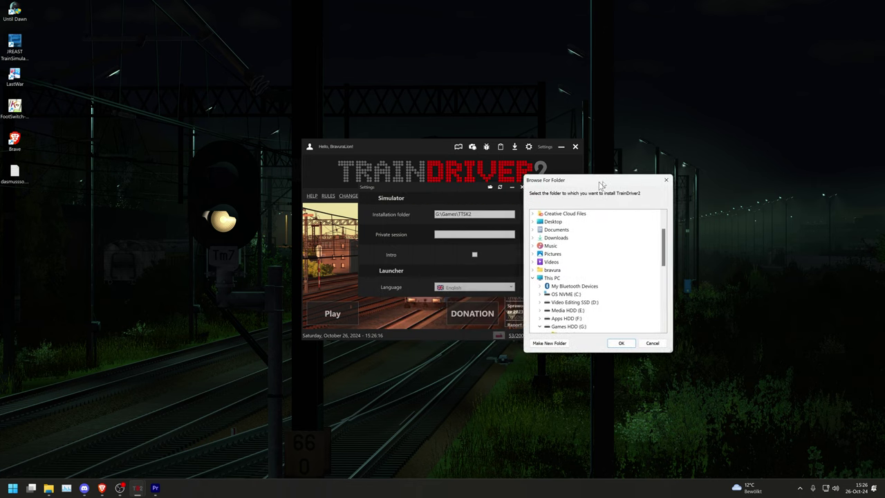
click(574, 258)
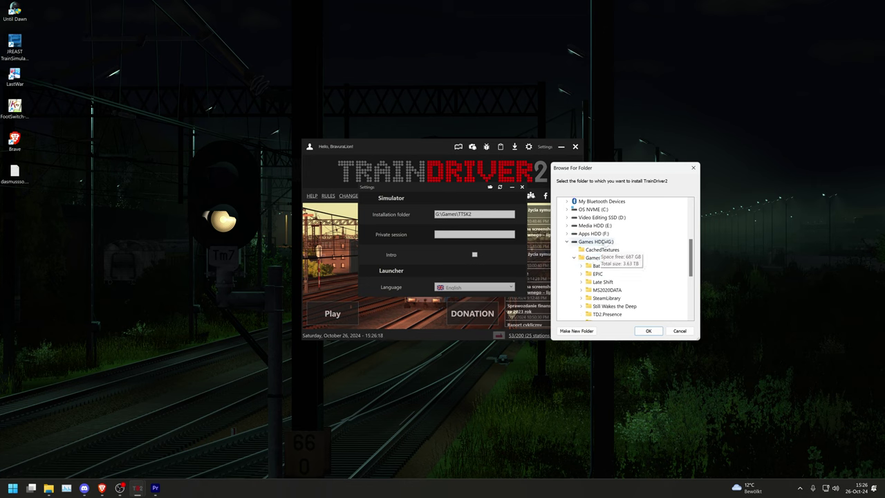
scroll(586, 280, down, 2)
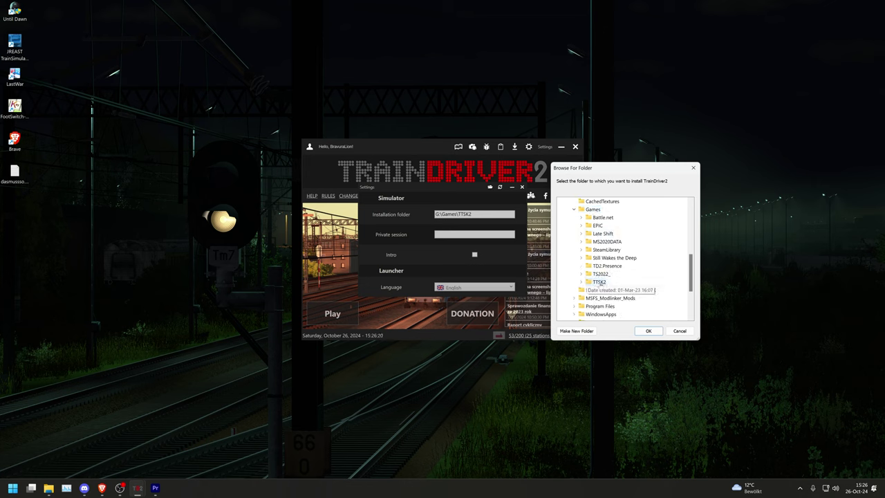
double_click(599, 282)
click(649, 331)
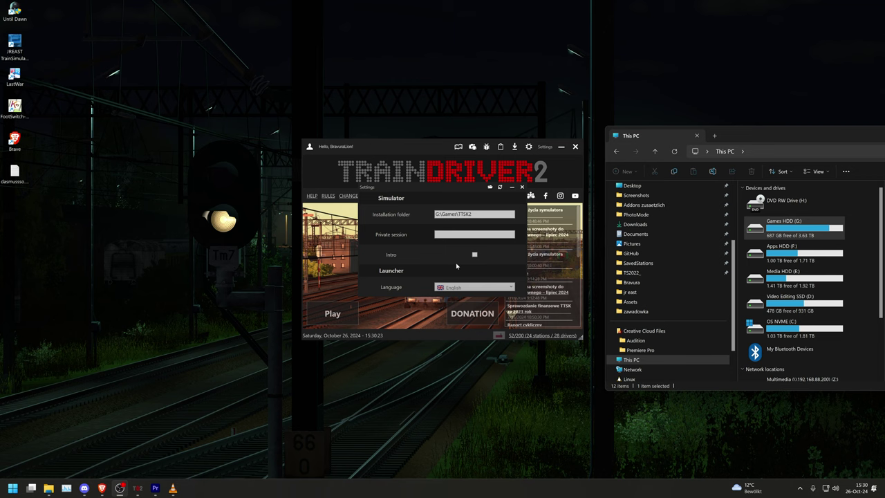
Step: Create a folder named 2024.2.1 inside G:\Games\TTSK2
double_click(784, 226)
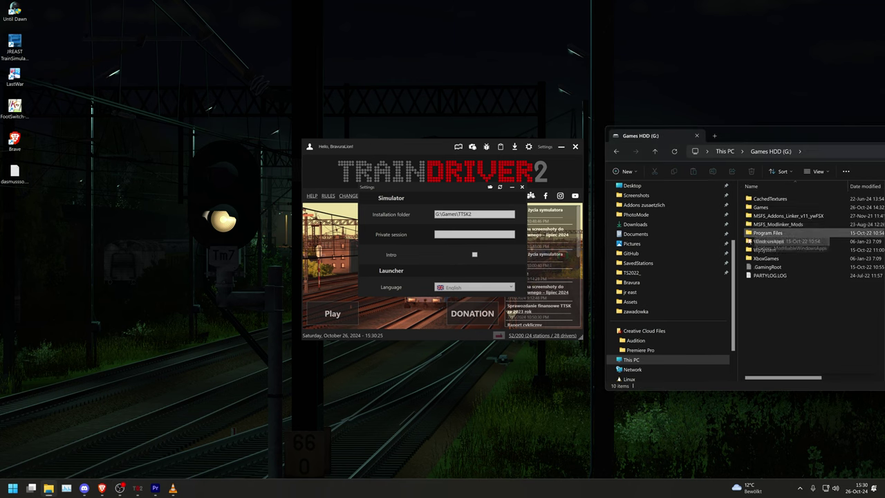
double_click(760, 207)
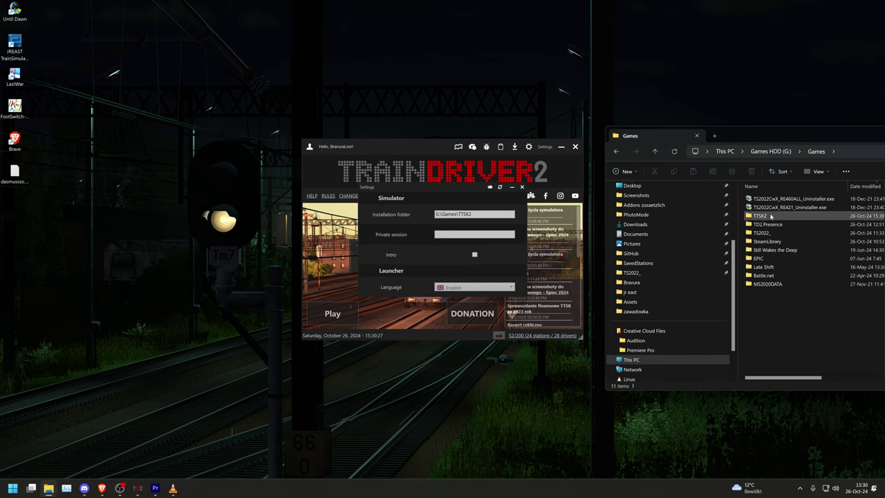
double_click(771, 217)
right_click(751, 220)
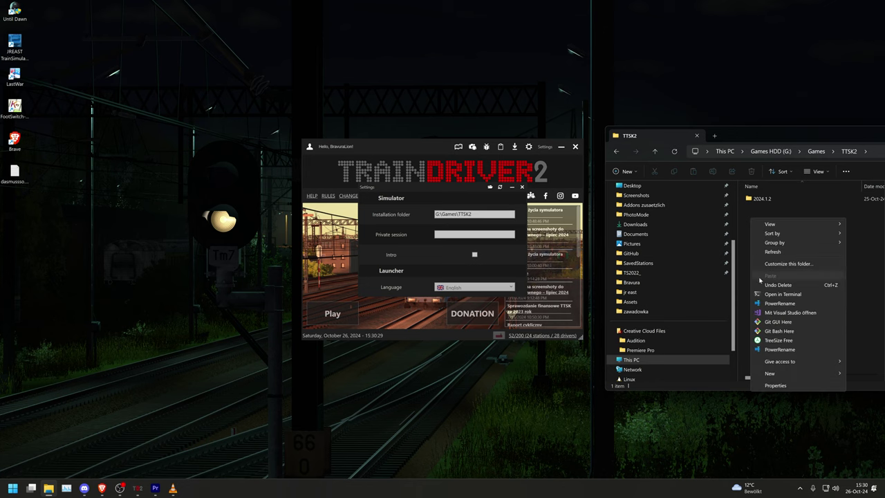
mouse_move(775, 374)
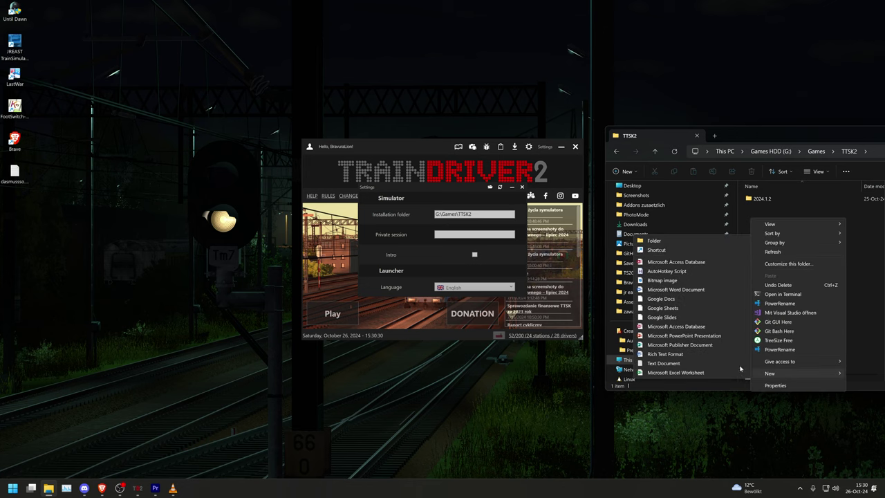
click(672, 240)
text(2024.)
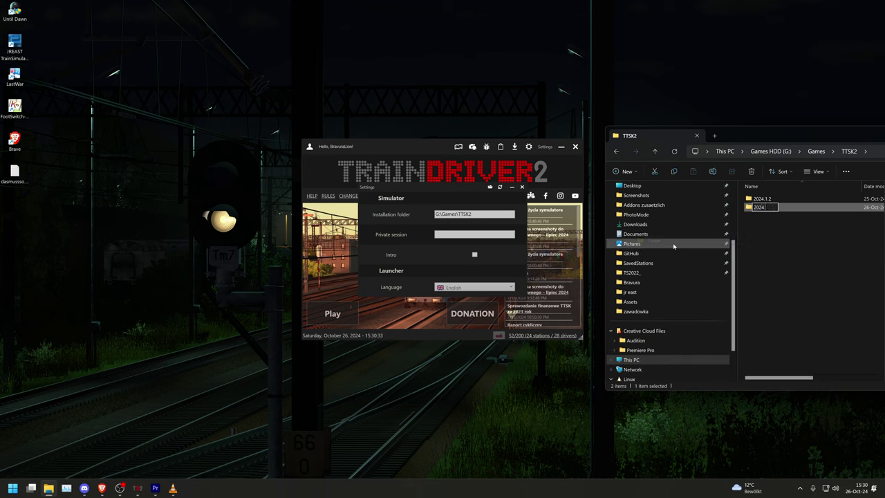
text(2.1)
key(Return)
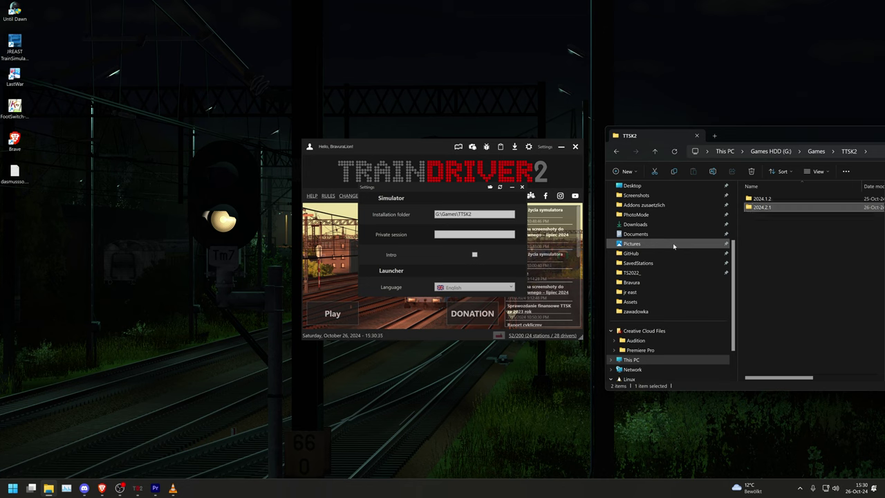
click(844, 262)
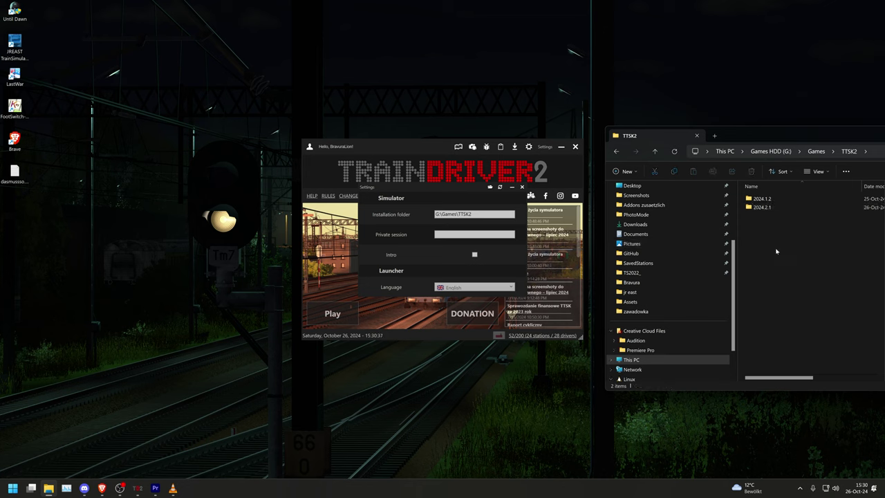
Step: Copy the archive 2024.2.1.7z from Downloads into the folder G:\Games\TTSK2\2024.2.1
click(653, 226)
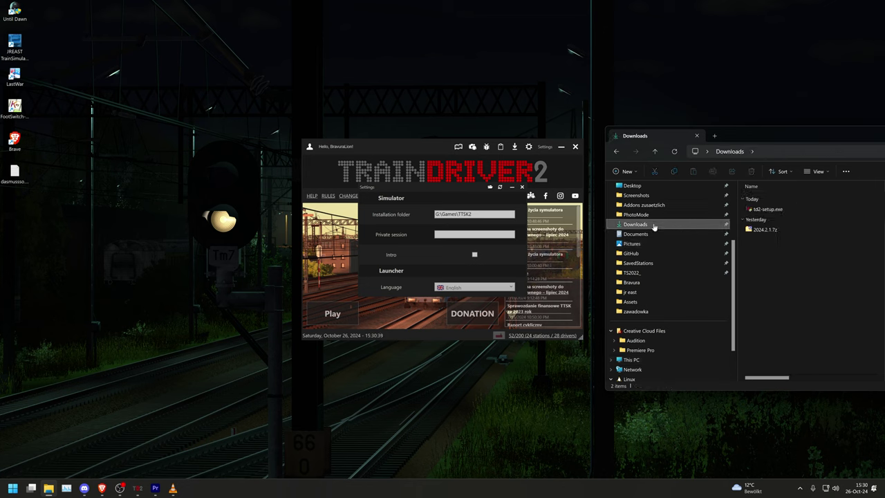
click(801, 231)
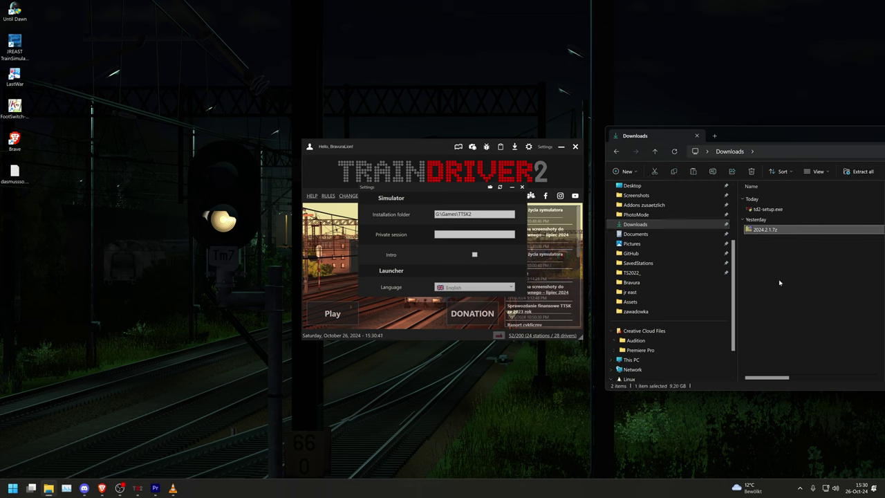
click(616, 151)
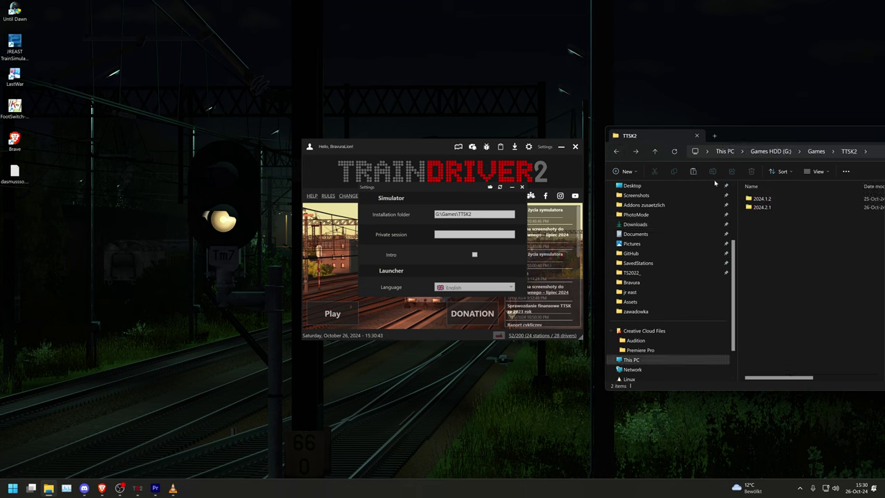
double_click(782, 207)
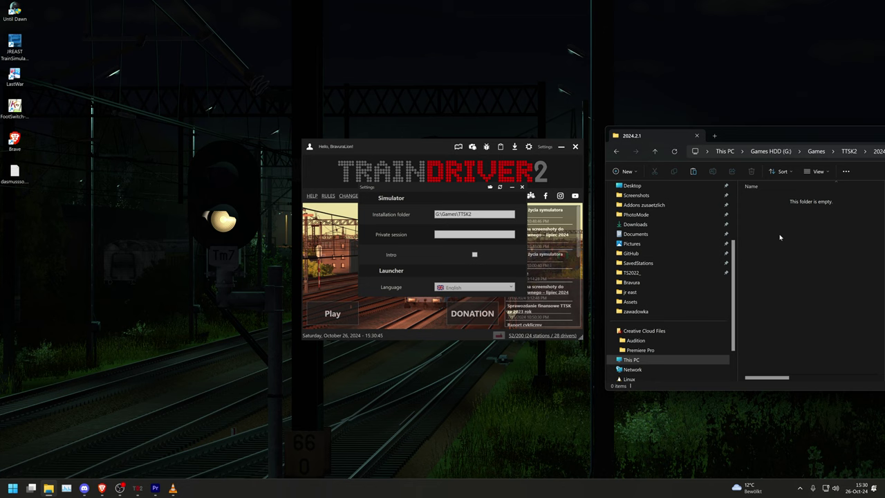
key(ctrl+v)
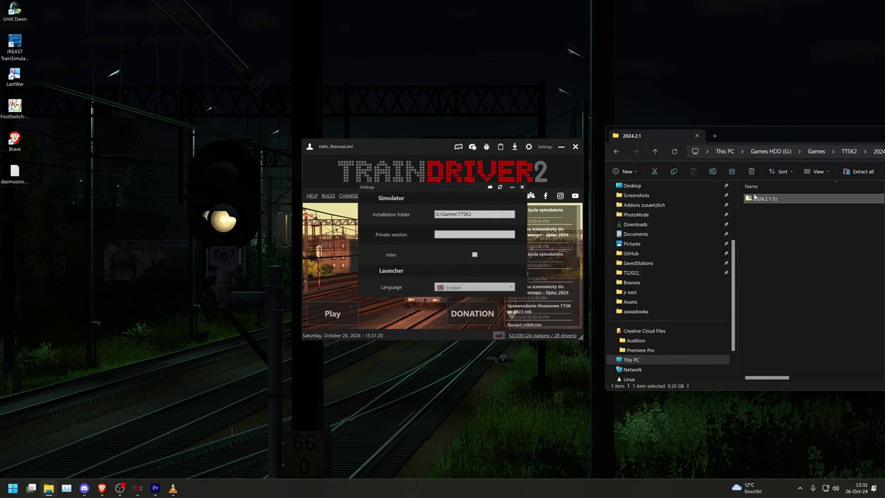
Step: Extract 2024.2.1.7z directly into its current folder with 7-Zip
right_click(756, 199)
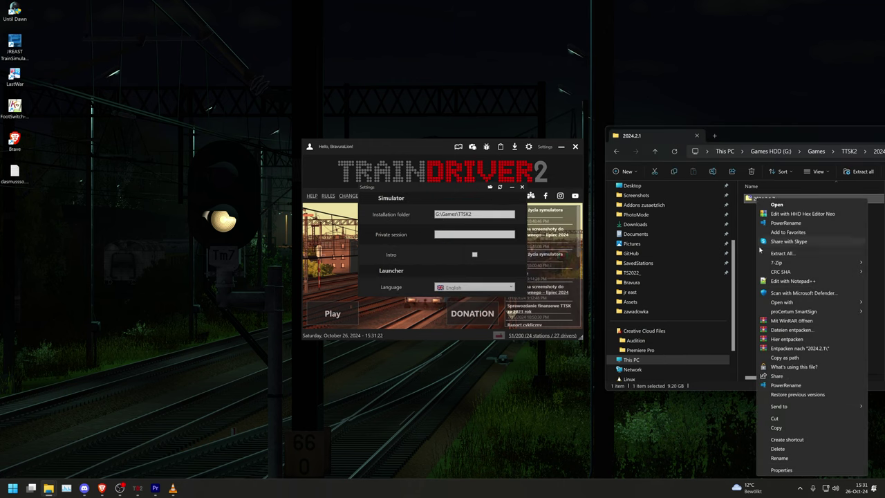
mouse_move(778, 263)
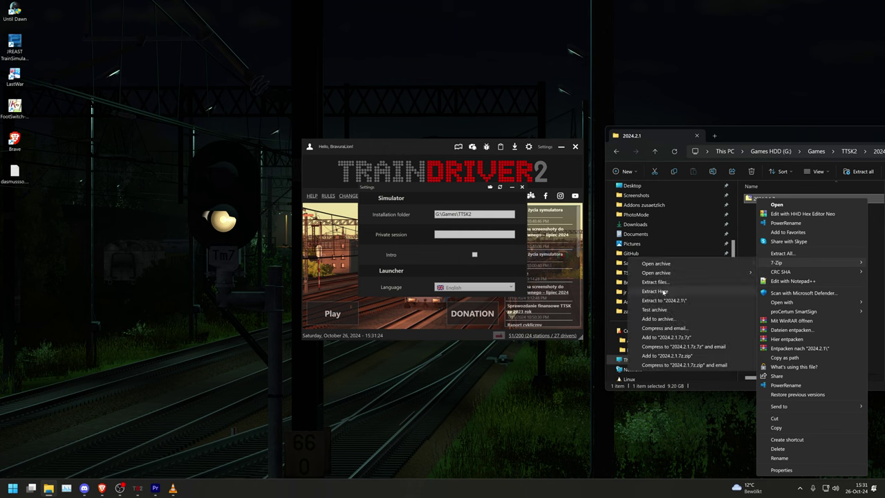
click(662, 291)
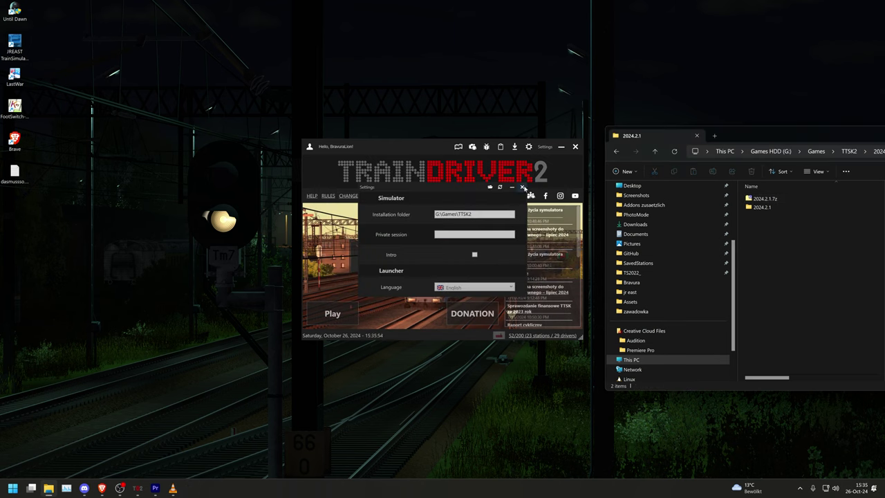
Step: Restore the 2024.2.1 torrent release in the launcher's release manager, using TrainDriver2.exe from G:\Games\TTSK2\2024.2.1\2024.2.1
click(523, 189)
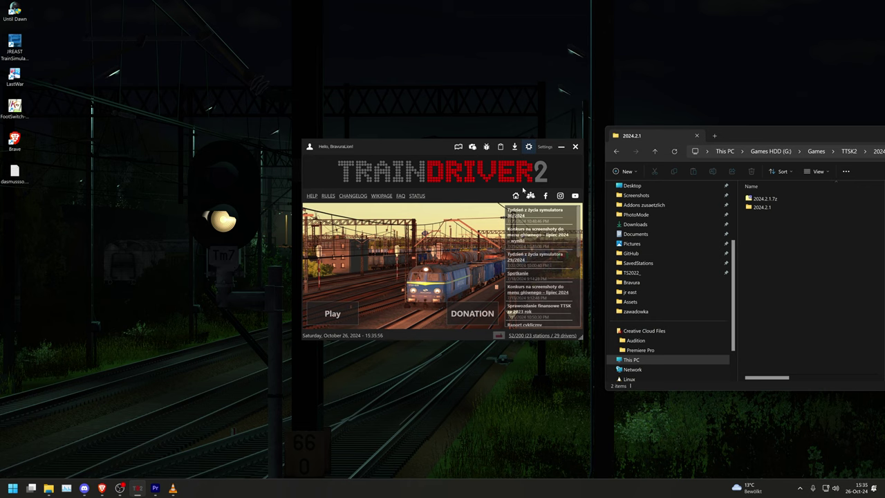
click(515, 148)
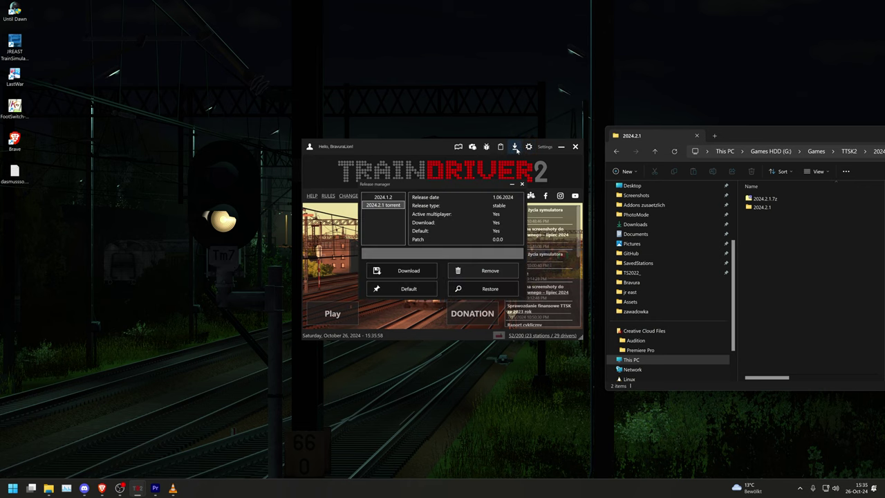
click(386, 207)
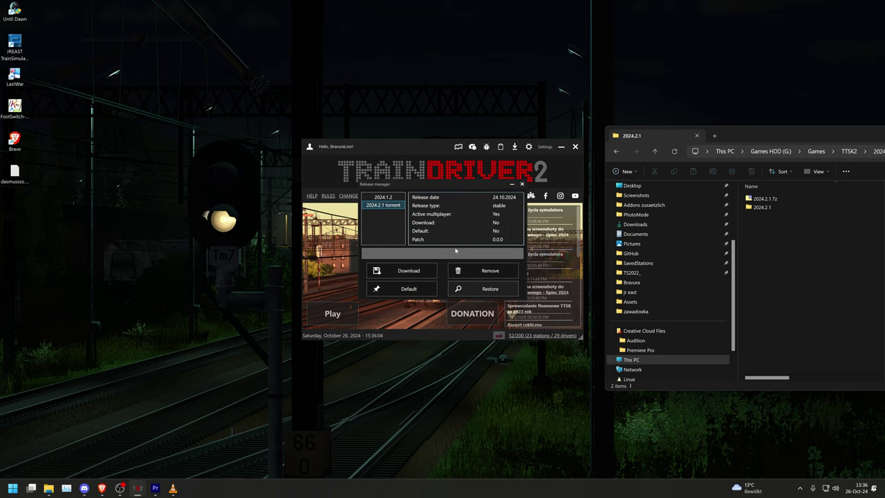
click(488, 289)
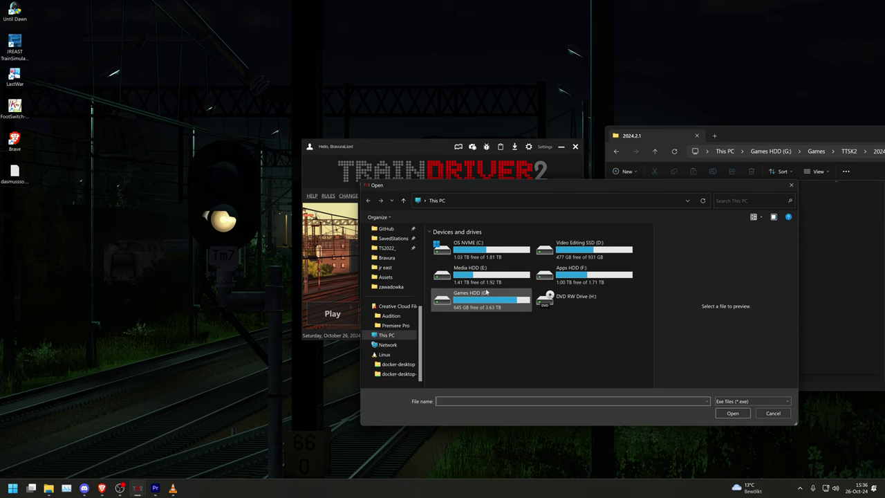
double_click(486, 293)
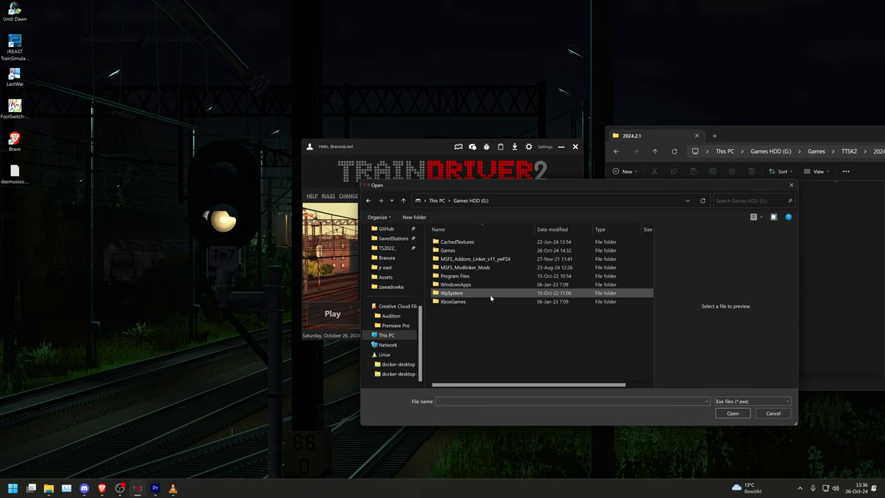
double_click(455, 251)
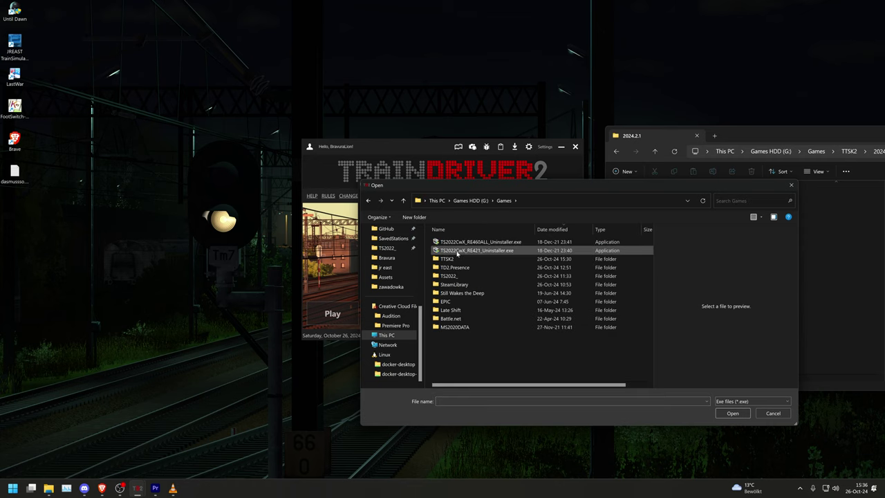
double_click(456, 259)
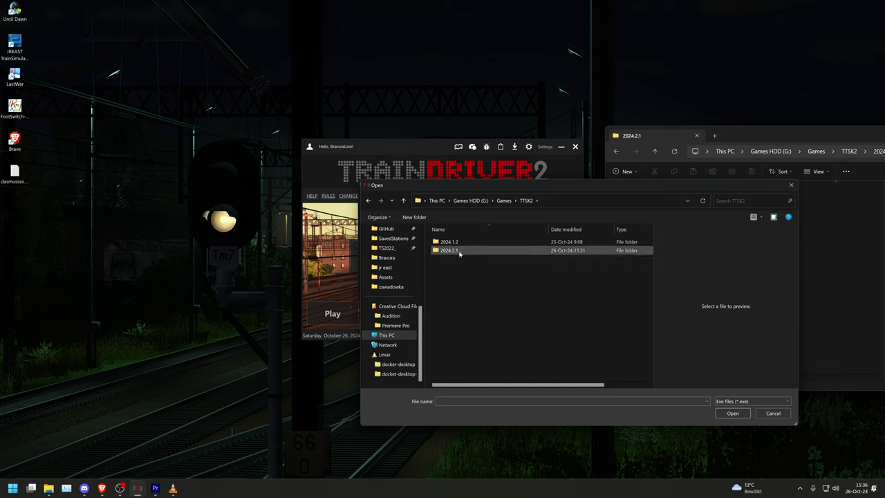
double_click(450, 251)
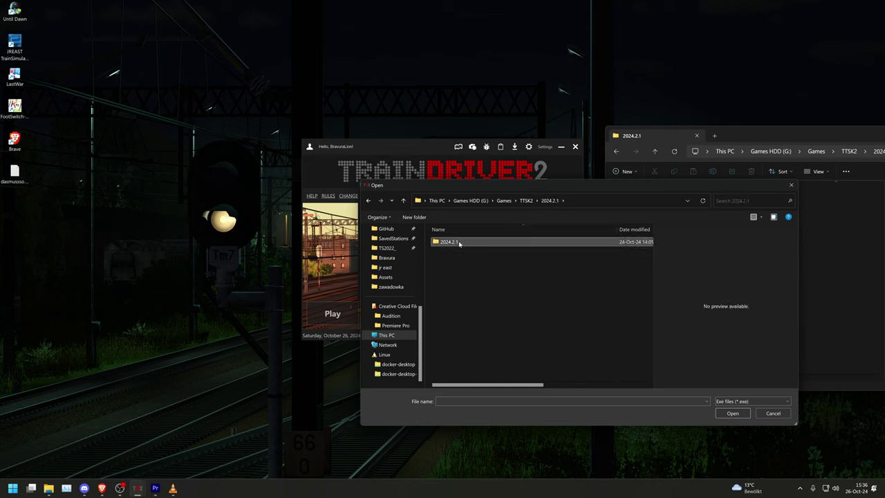
double_click(459, 243)
click(476, 252)
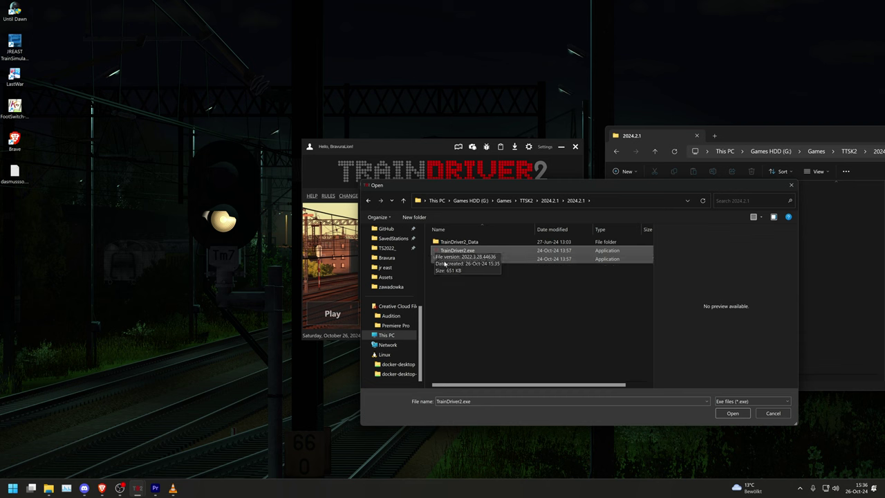
click(732, 413)
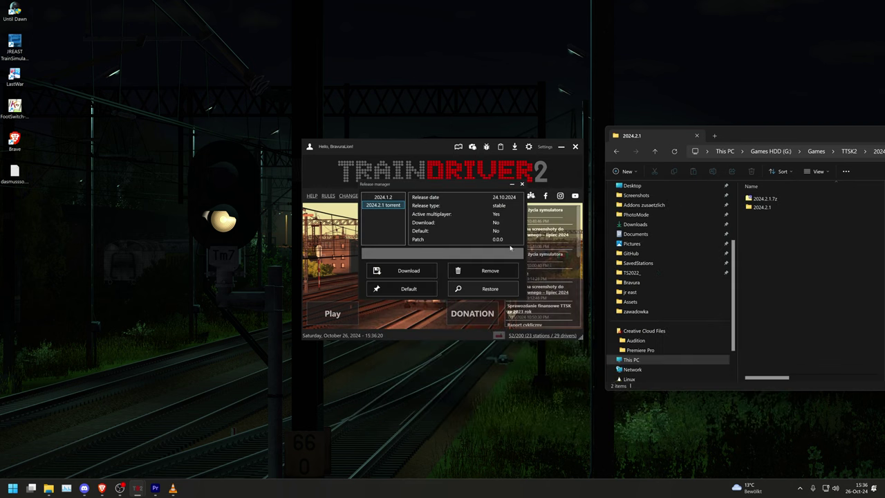
click(523, 185)
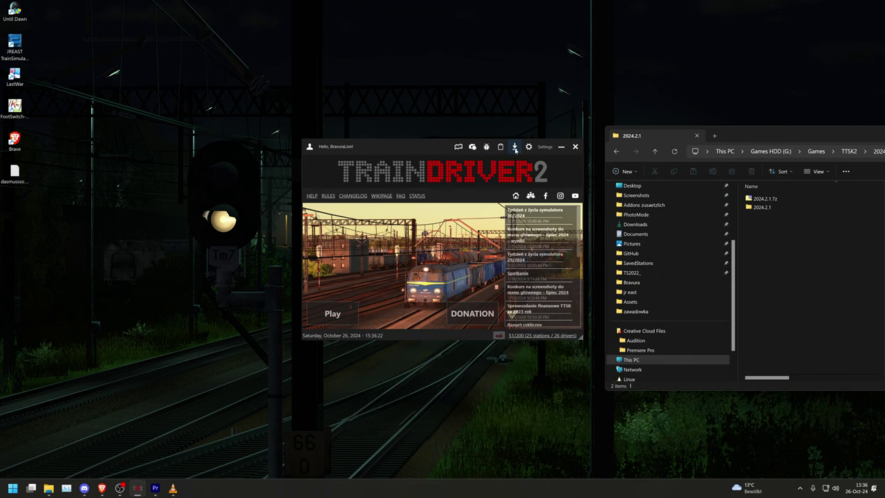
Step: Reopen the release manager, make the 2024.2.1 torrent release the default version, and close the manager
click(515, 147)
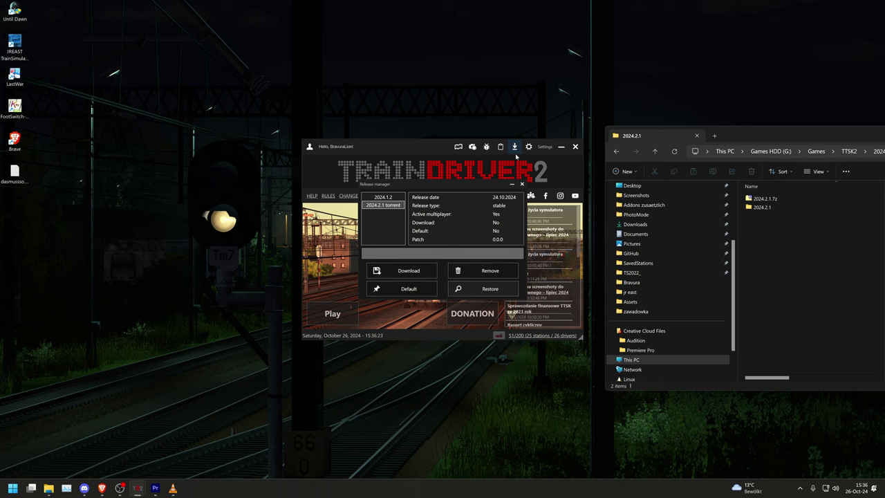
click(391, 206)
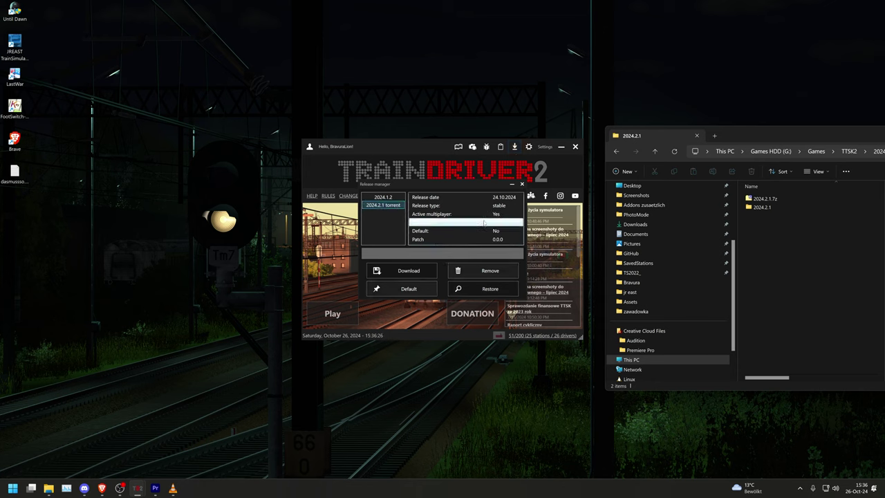
click(404, 290)
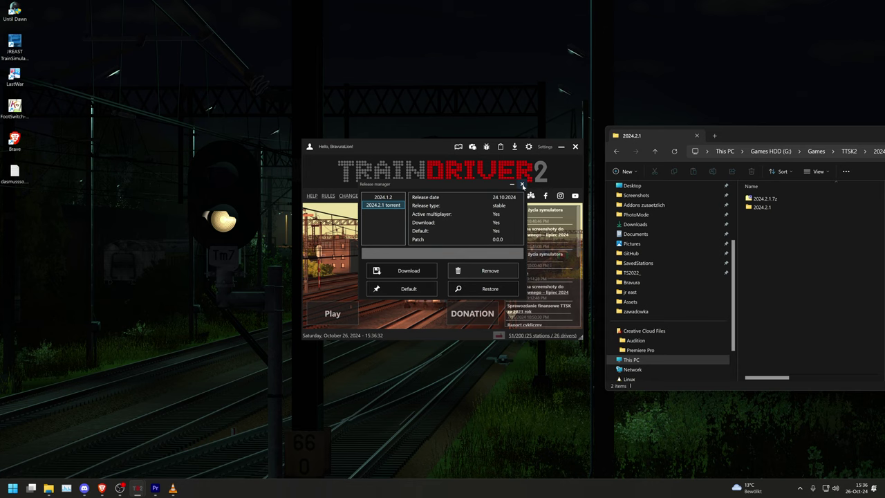
click(523, 186)
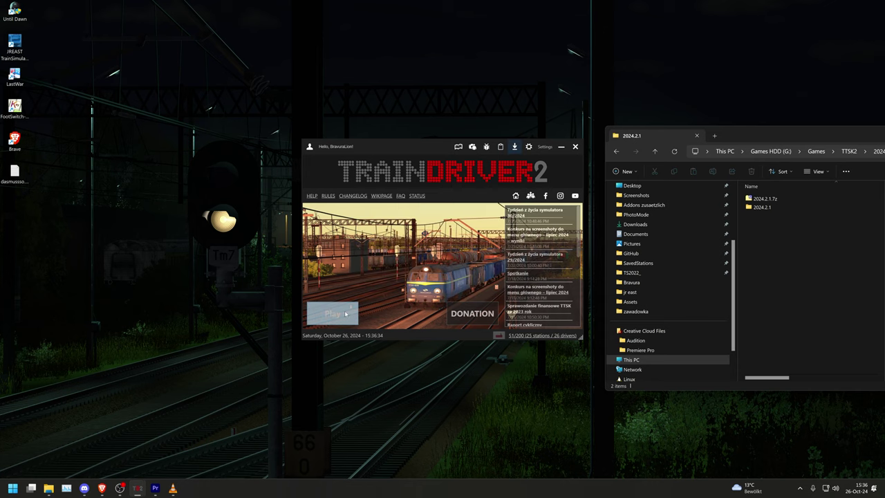